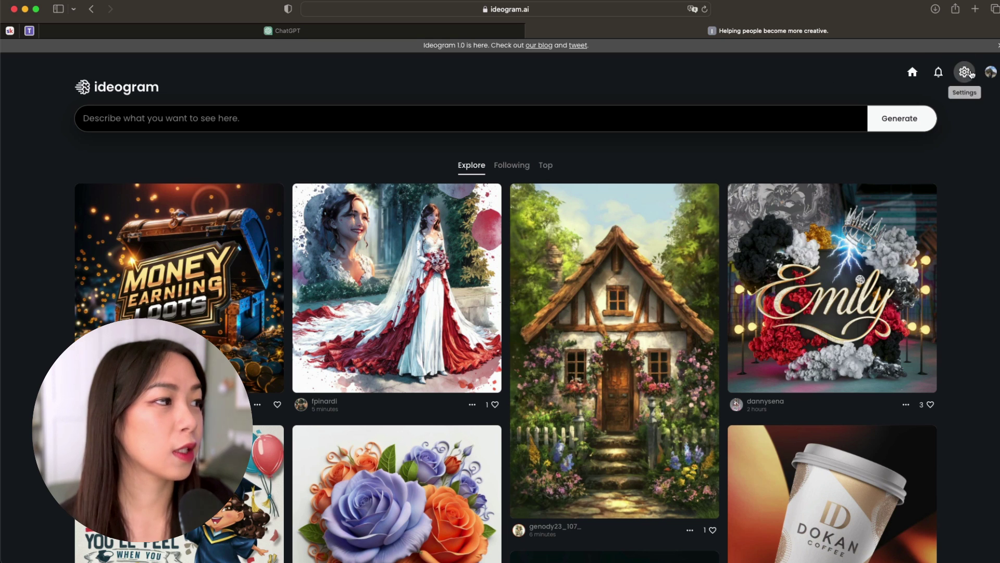
Check remaining prompts and compare the Free, Basic and Plus subscription plans from the account menu
click(991, 71)
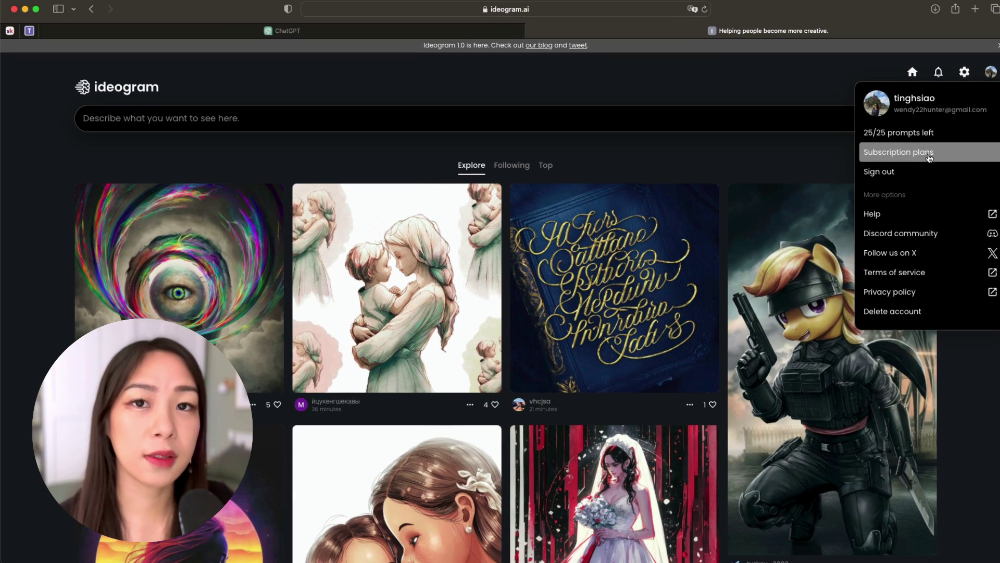
click(942, 159)
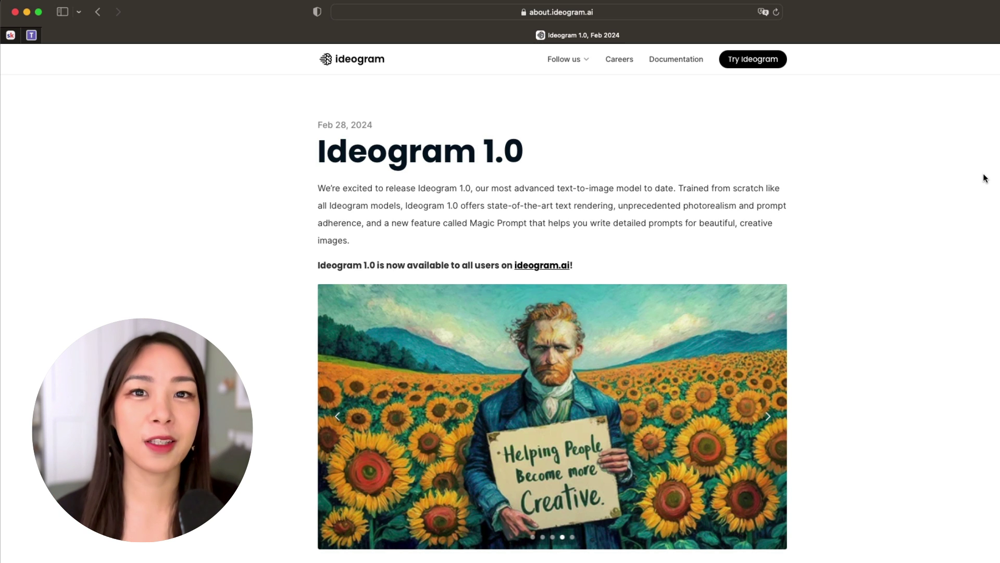
Scroll through the Ideogram 1.0 announcement examples, then return to the ideogram.ai Explore feed
scroll(985, 178, down, 5)
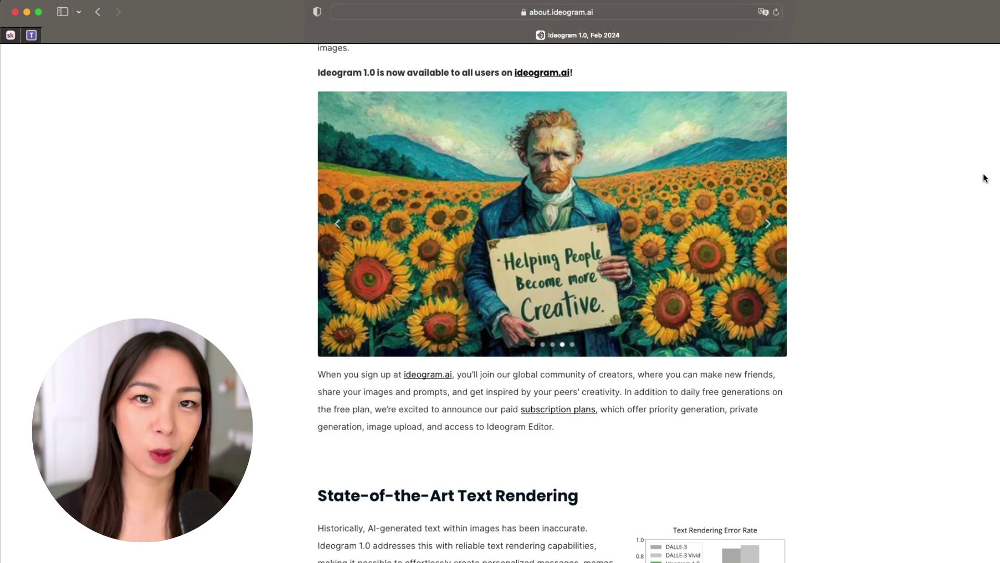
scroll(985, 178, down, 4)
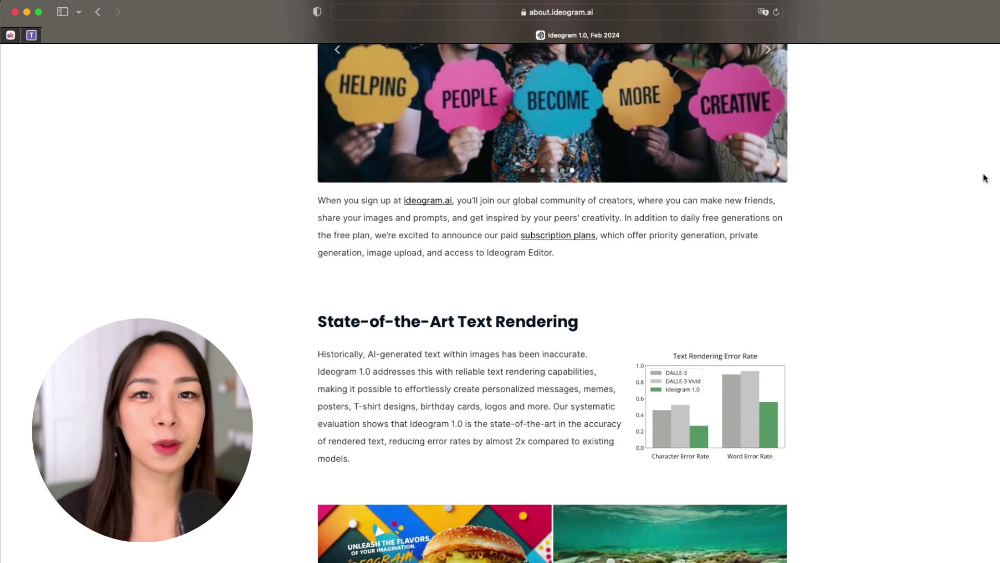
scroll(984, 178, down, 2)
scroll(984, 178, down, 3)
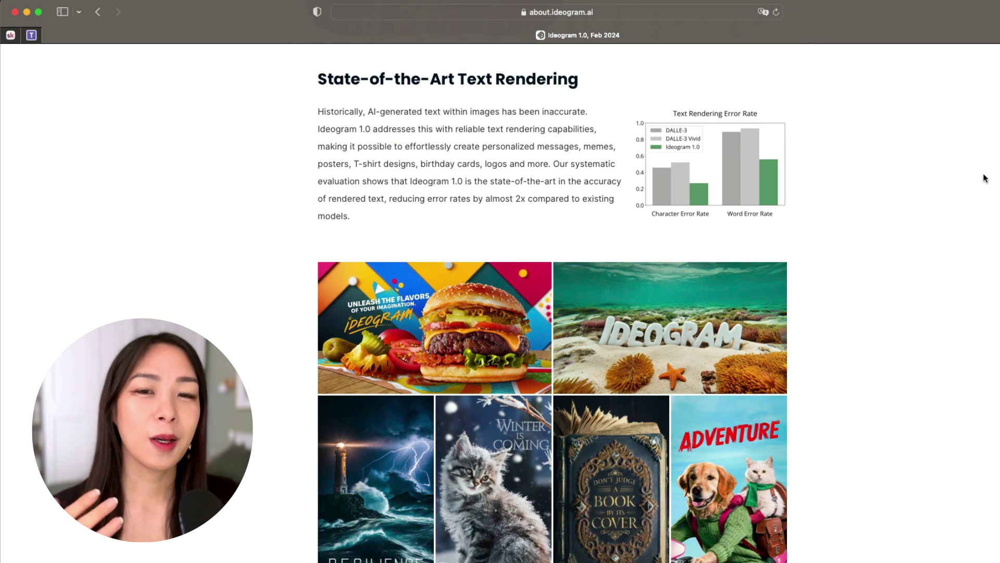
scroll(984, 178, down, 9)
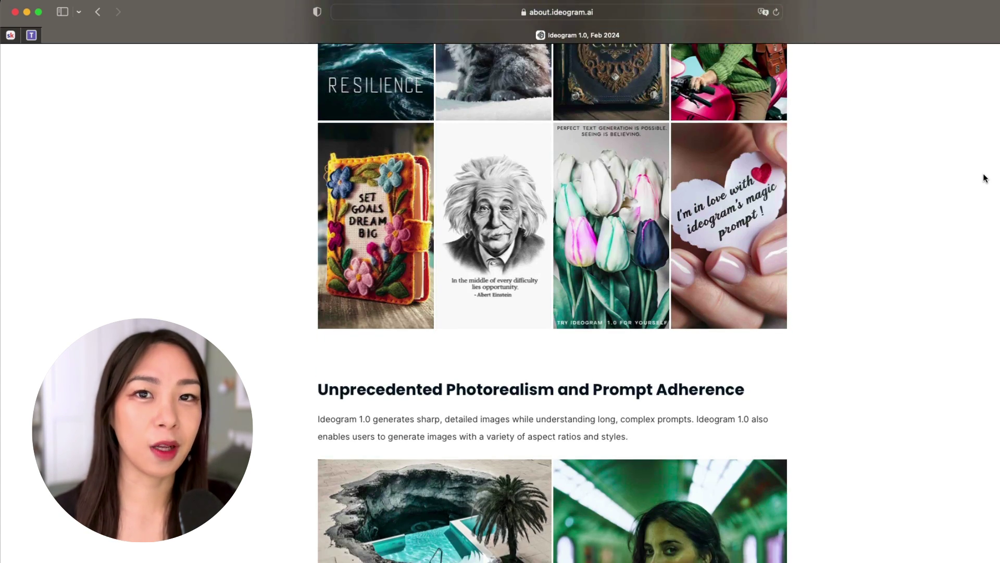
scroll(985, 178, down, 3)
scroll(985, 179, down, 12)
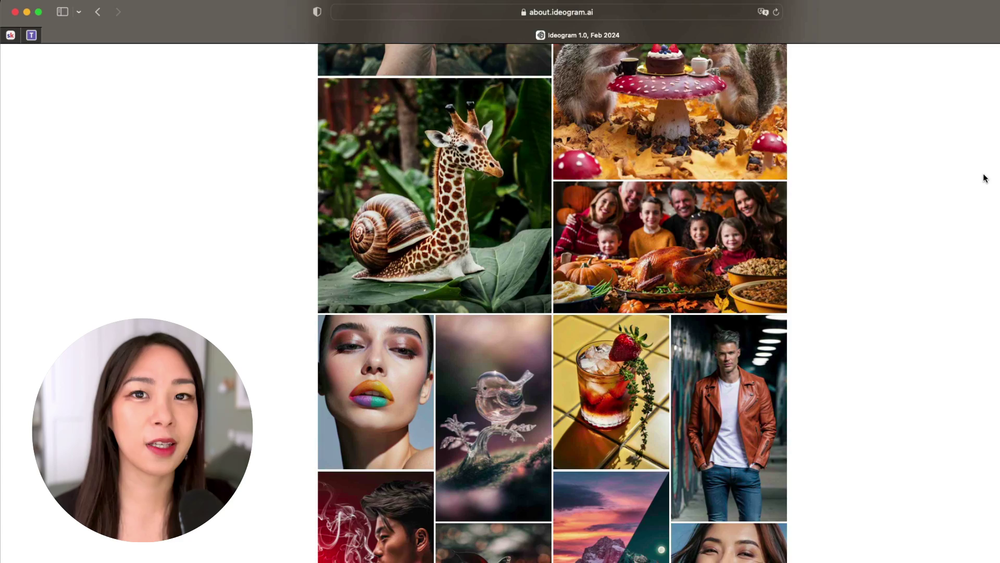
scroll(985, 179, down, 15)
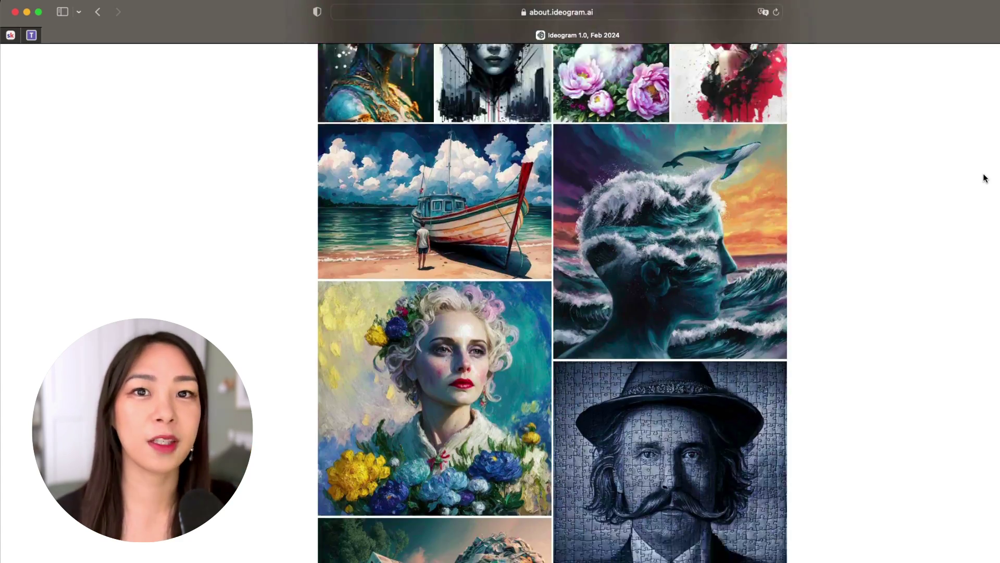
scroll(985, 178, down, 10)
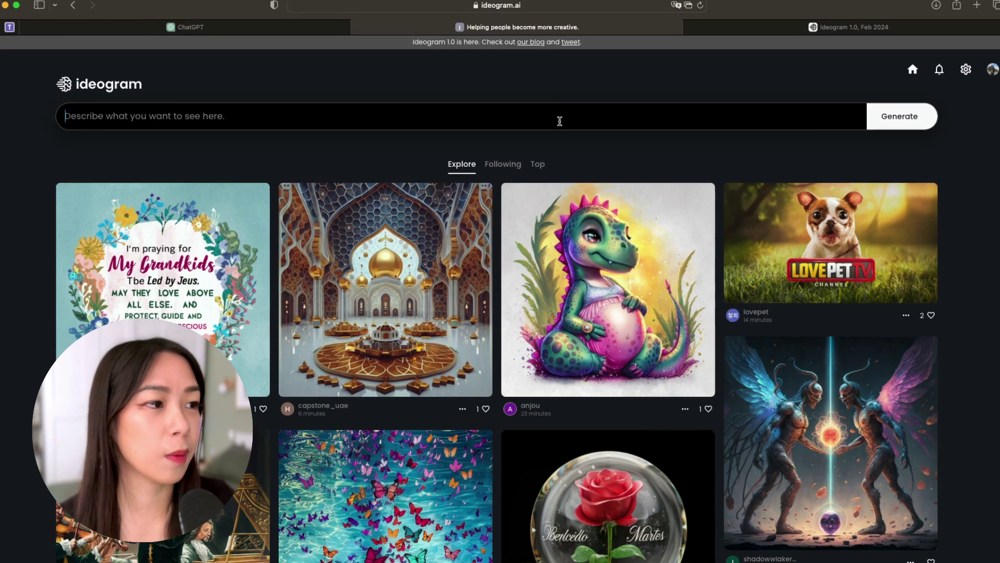
Paste the spine-chilling photograph prompt of a shocked young woman with long straight hair
click(558, 120)
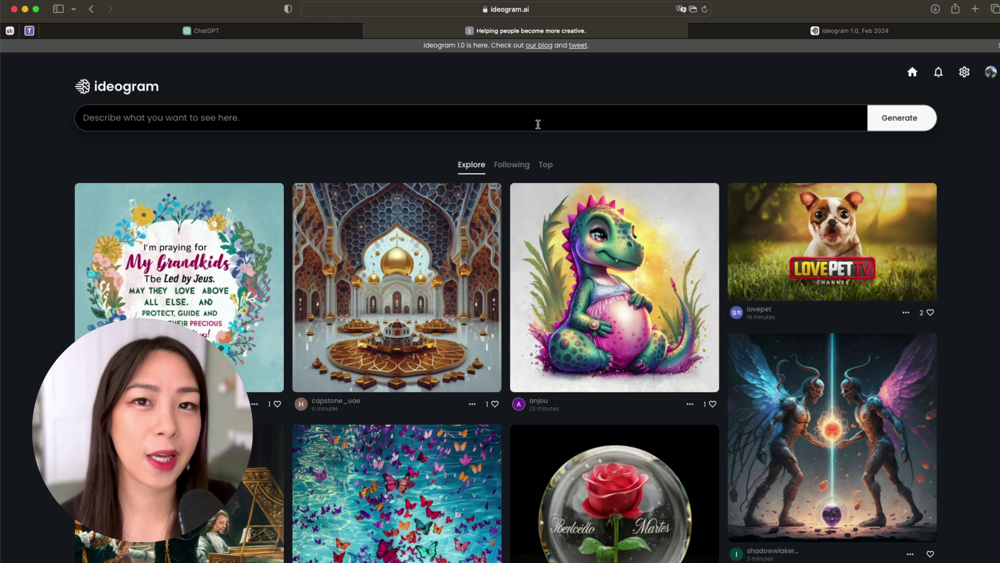
click(539, 124)
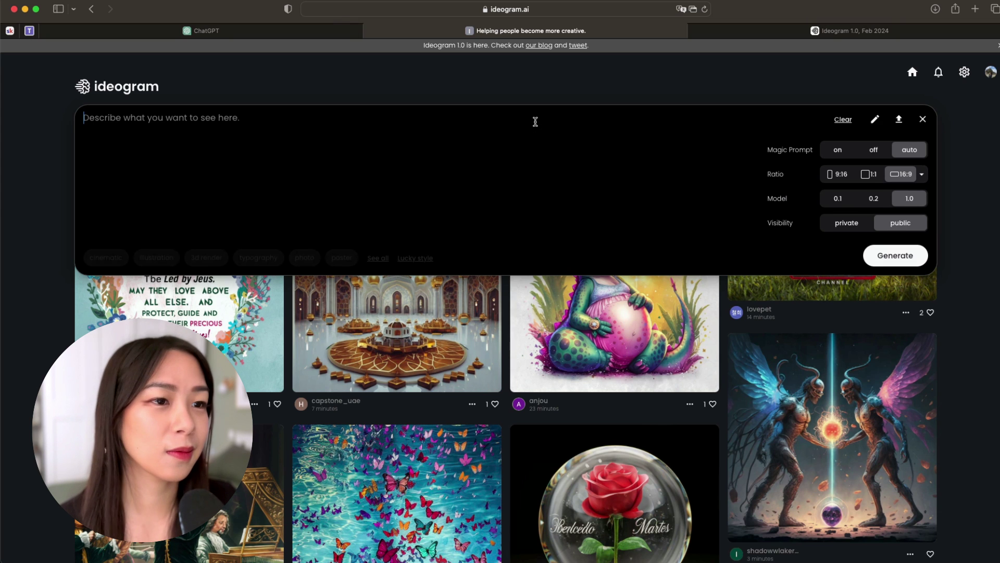
key(super+v)
click(450, 90)
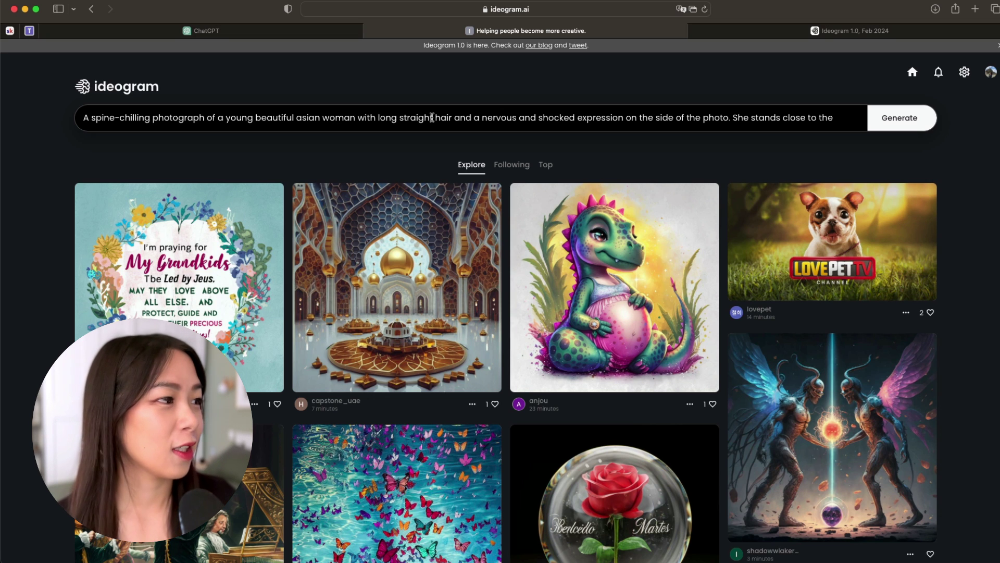
Generate the four haunted-mansion images and open the first 16:9, 1280×720 result
click(920, 125)
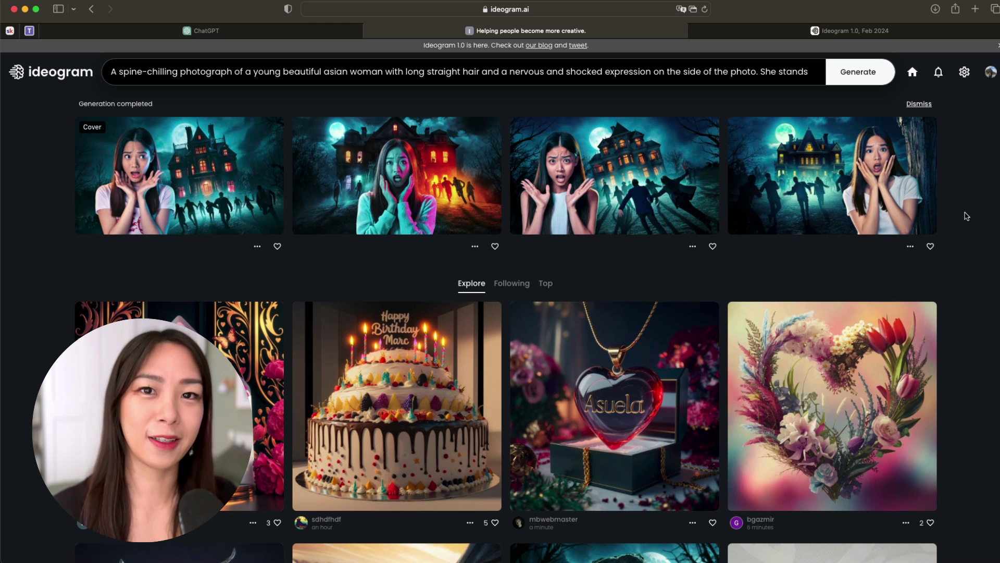
click(234, 195)
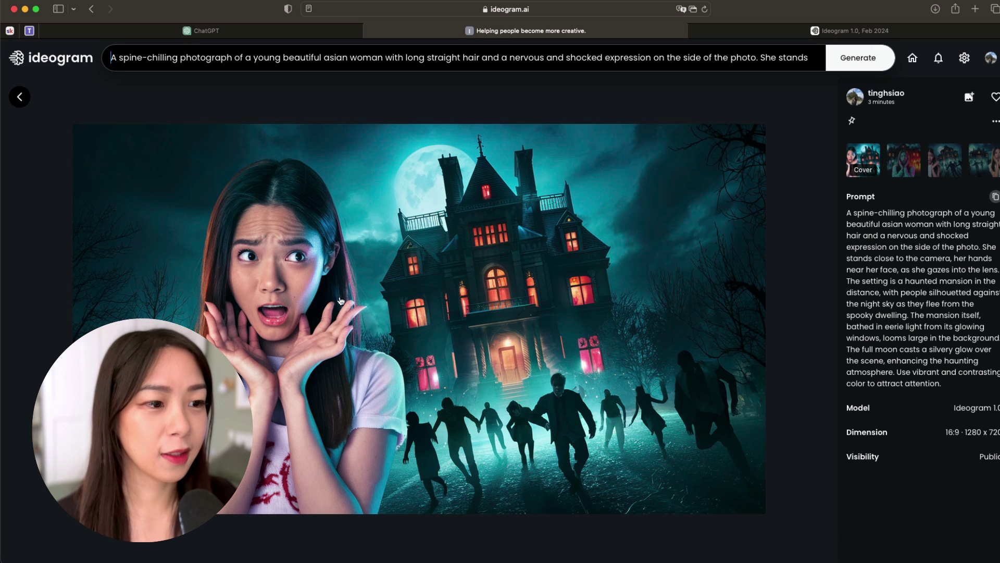
Save the first haunted-mansion image to Downloads and close its detail view
right_click(416, 213)
click(473, 254)
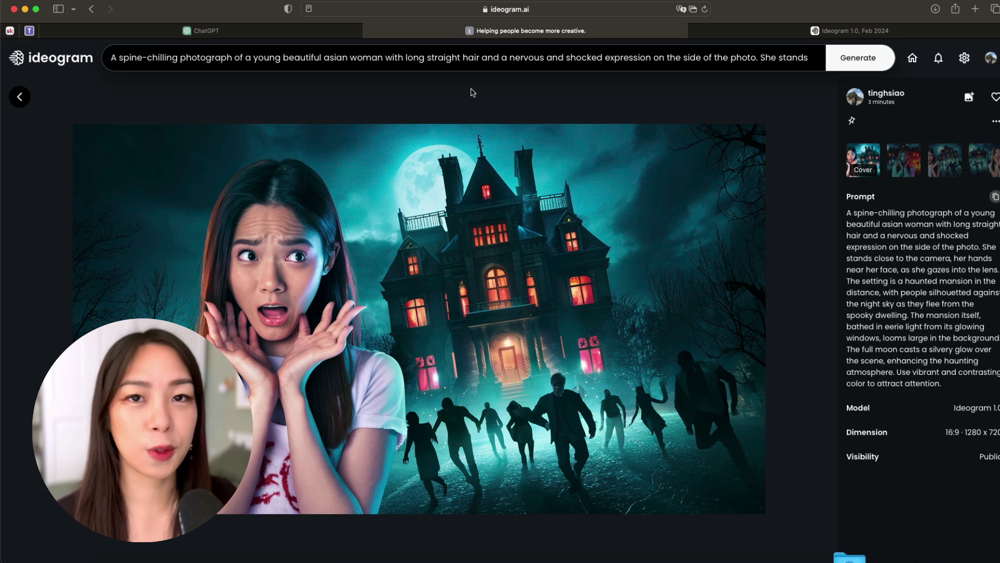
click(472, 92)
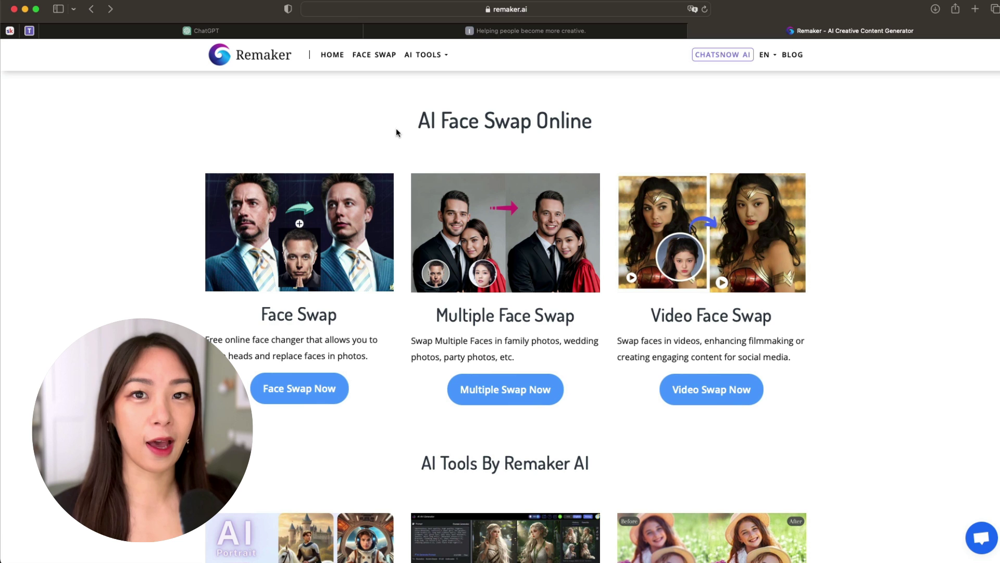
Launch Remaker's single Face Swap tool from the home page
click(308, 392)
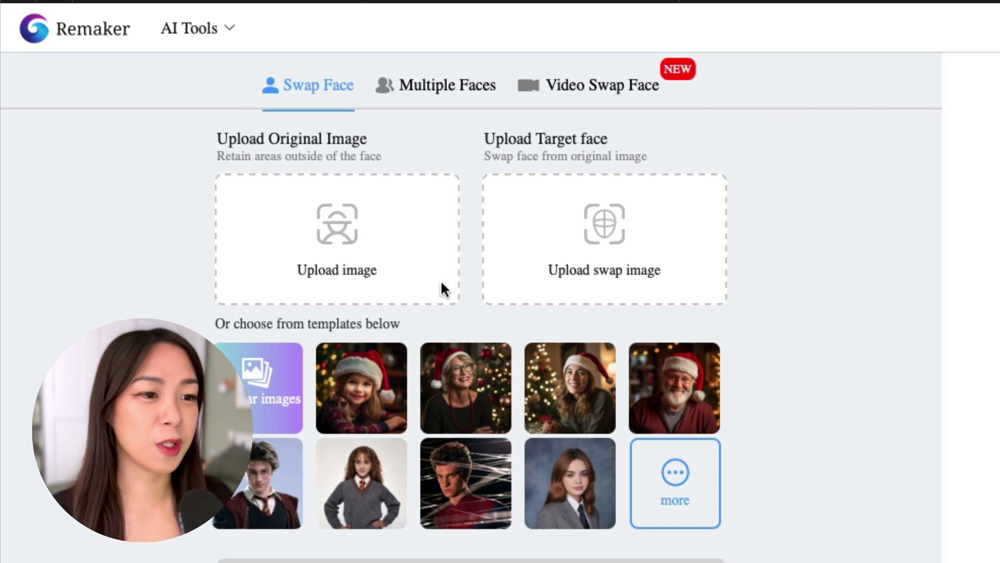
Upload the haunted-house PNG as the original and the creator's face photo as the swap face
click(403, 273)
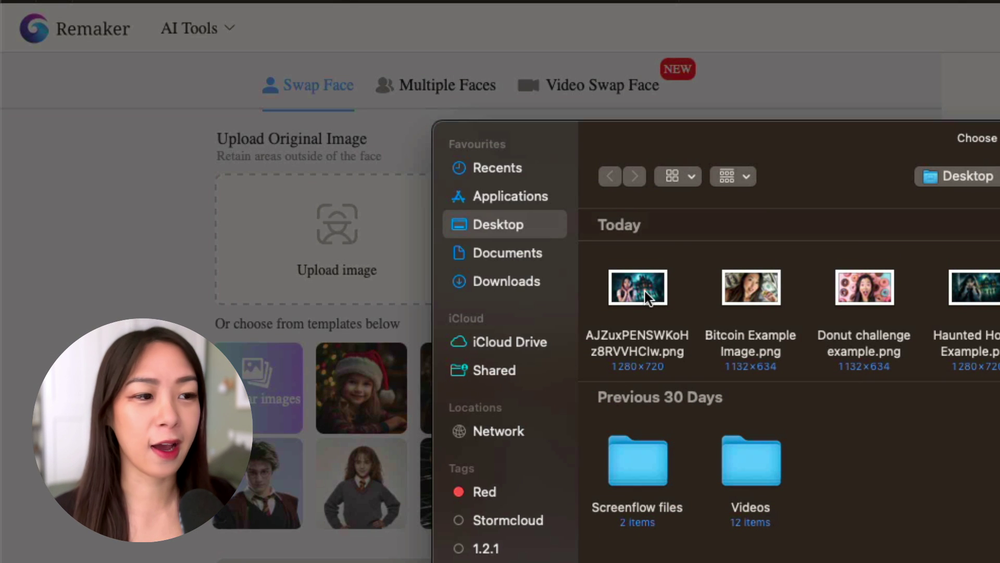
double_click(637, 288)
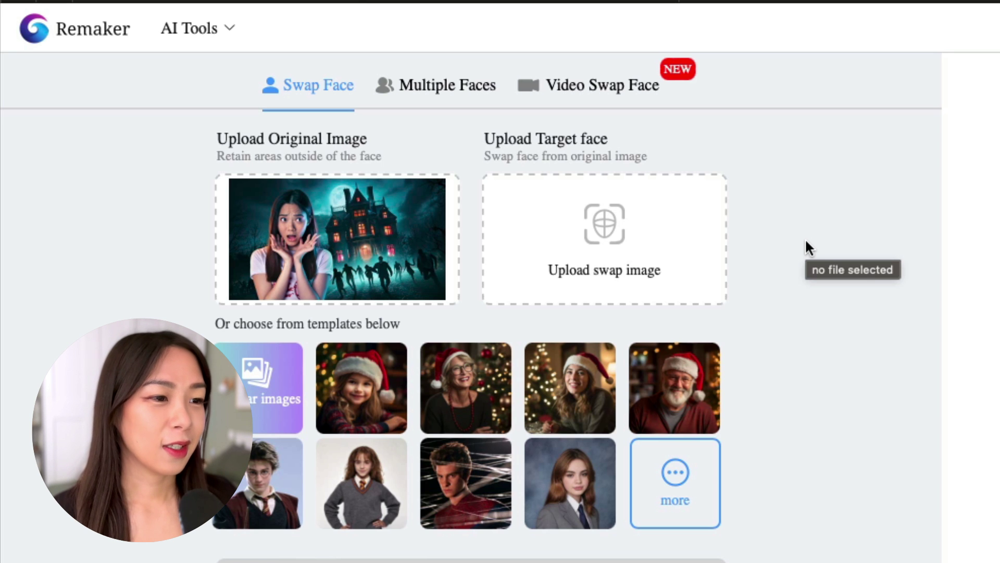
click(706, 249)
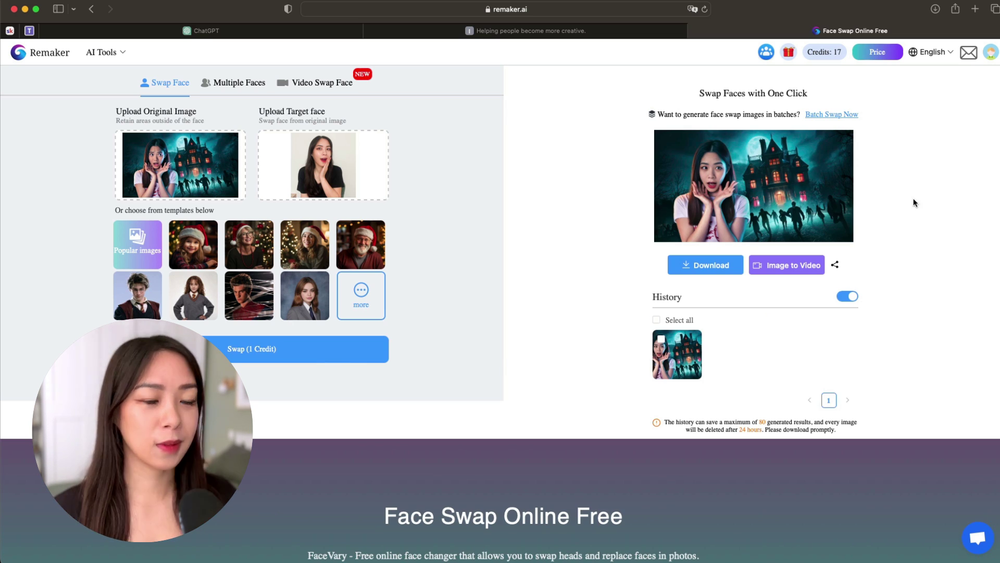
Enlarge the haunted-mansion swap result to inspect it, then close the lightbox
click(786, 203)
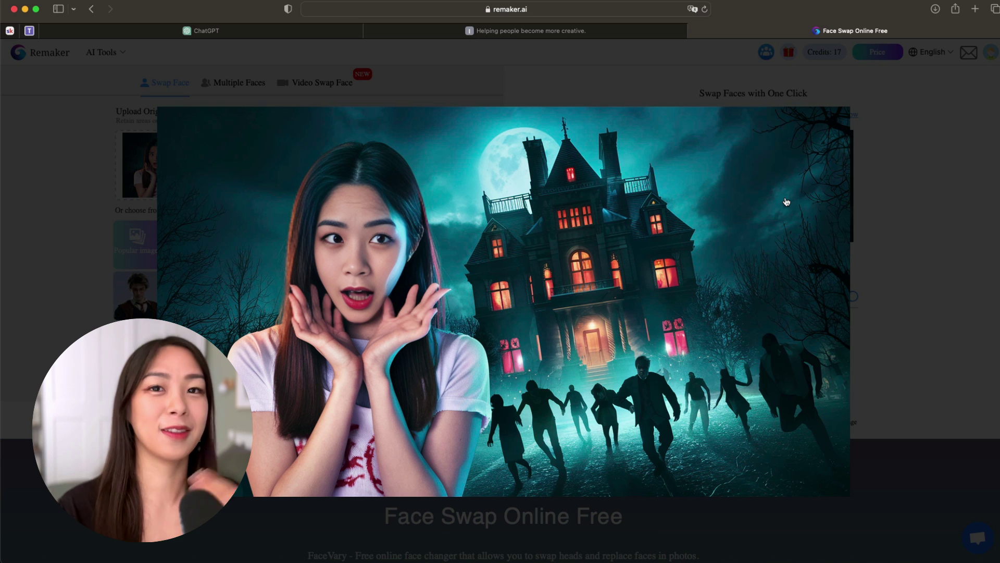
click(552, 301)
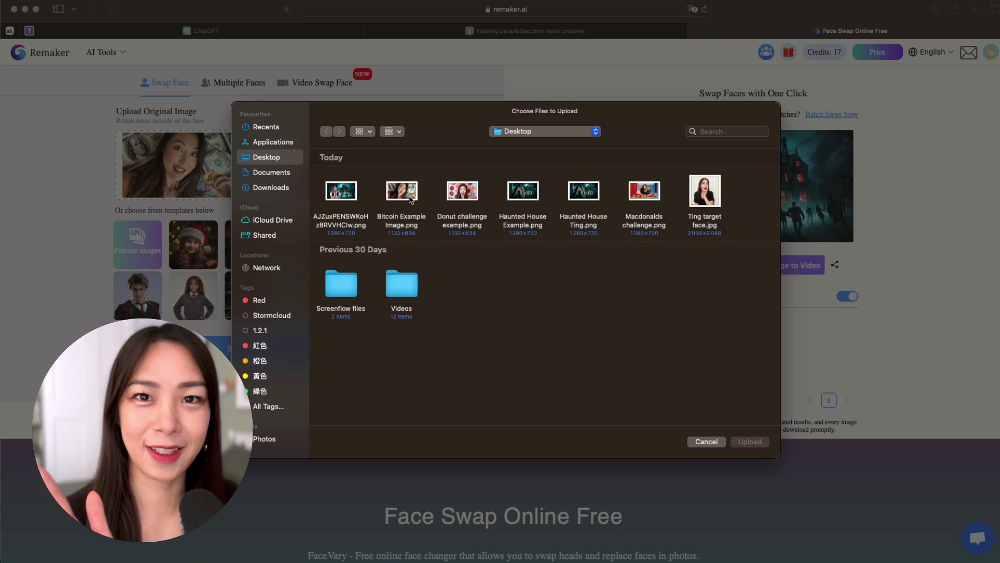
Load Bitcoin Example Image.png as the original and run the 1-credit swap
double_click(409, 194)
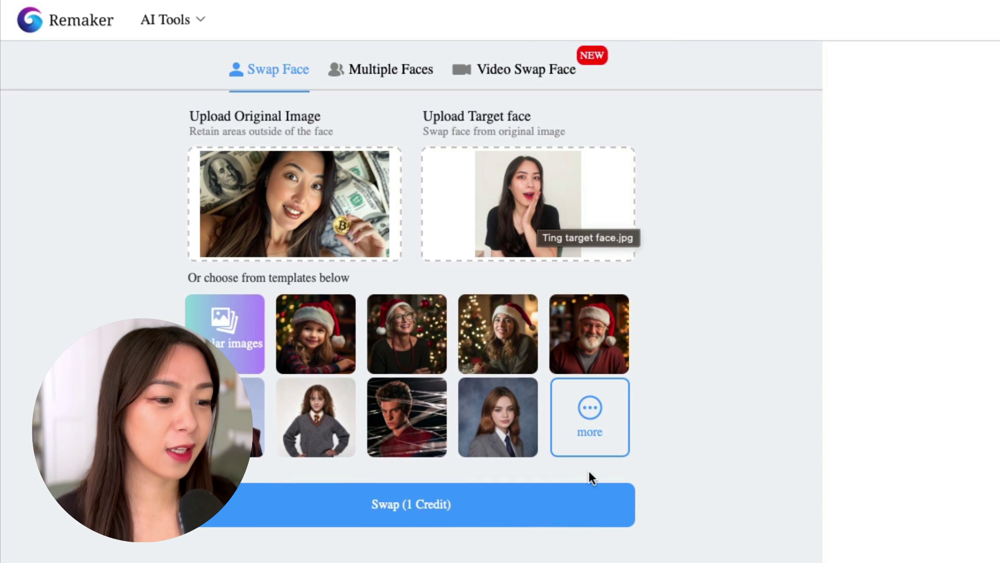
click(335, 352)
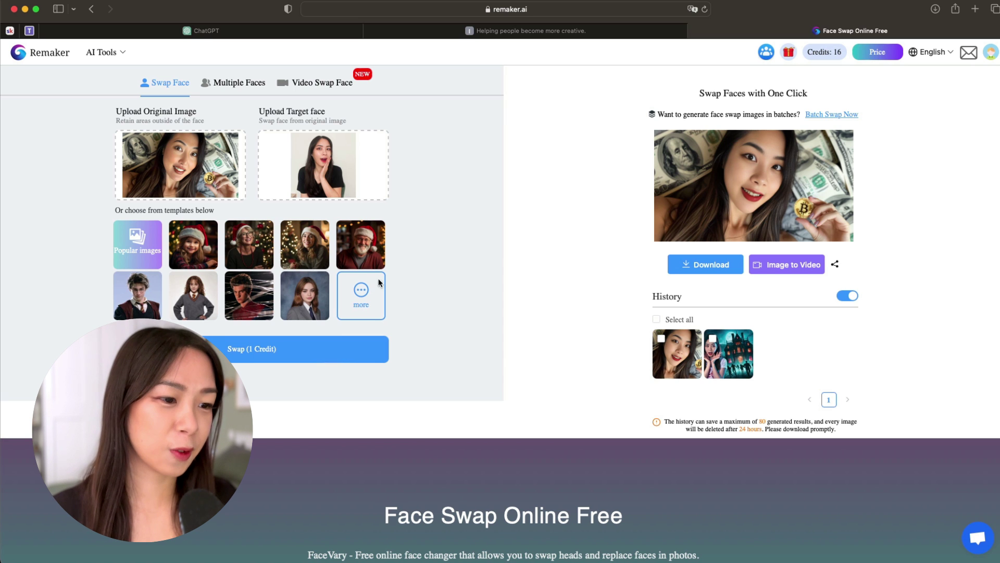
Load Donut challenge example.png as the original image and run the 1-credit swap
click(190, 176)
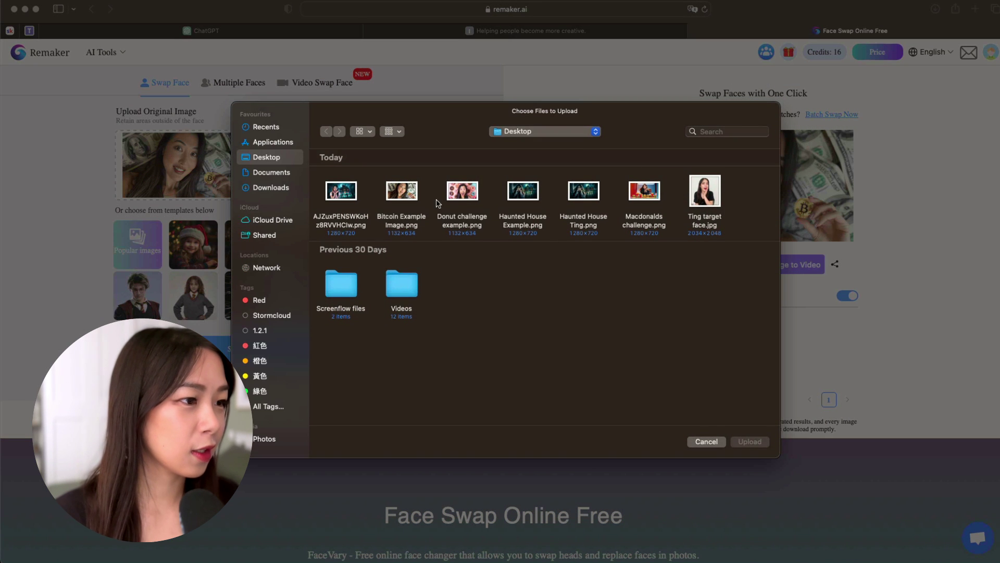
click(473, 197)
double_click(473, 197)
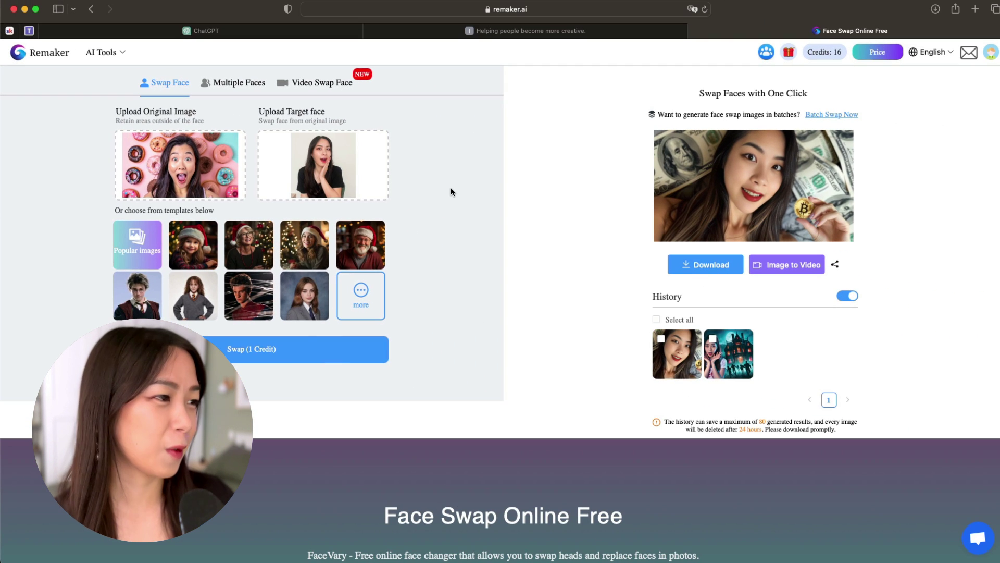
click(299, 352)
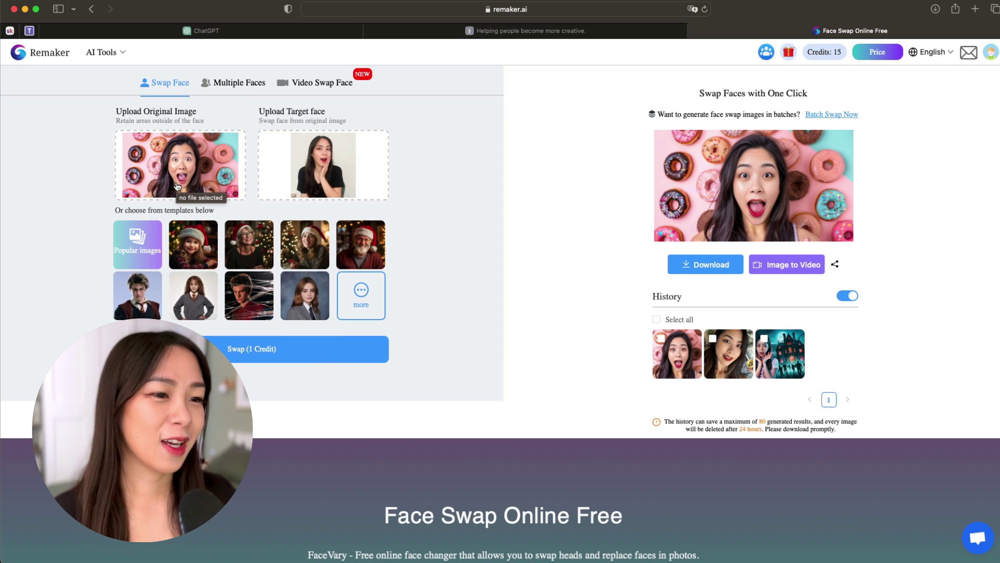
Load 'Macdonalds challenge.png' as the original image, swap in the face, and enlarge the fast-food counter result
click(186, 156)
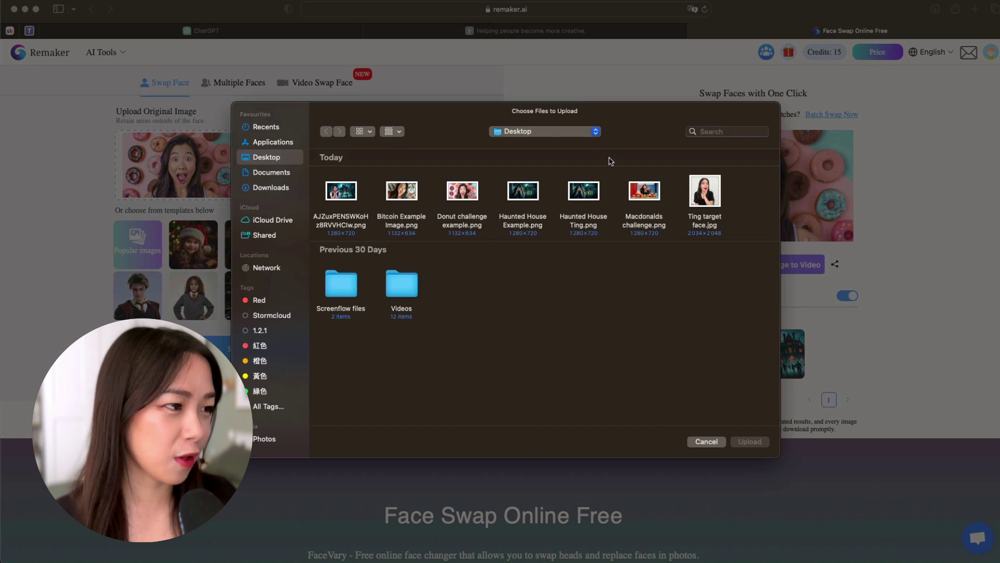
click(645, 191)
double_click(646, 191)
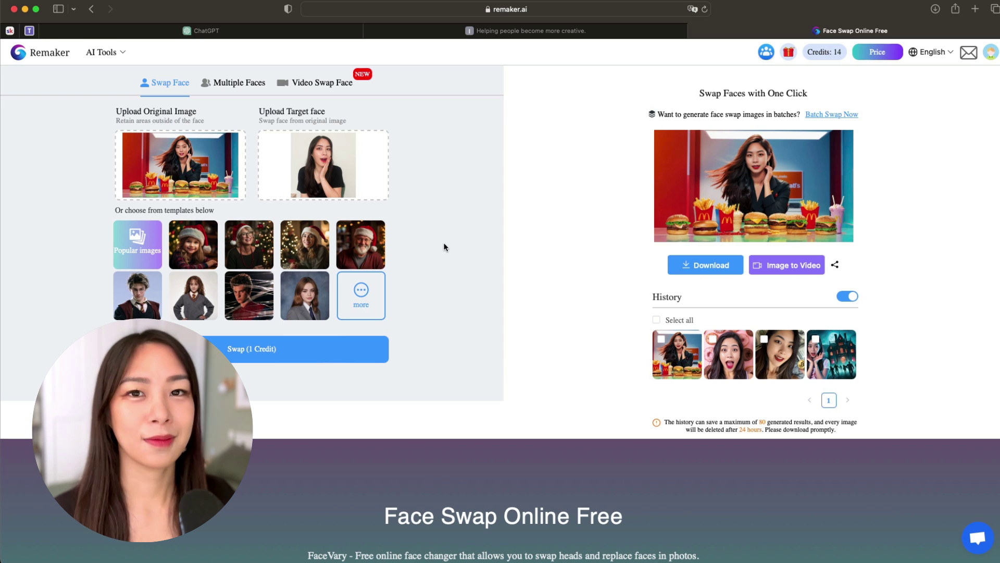
click(743, 173)
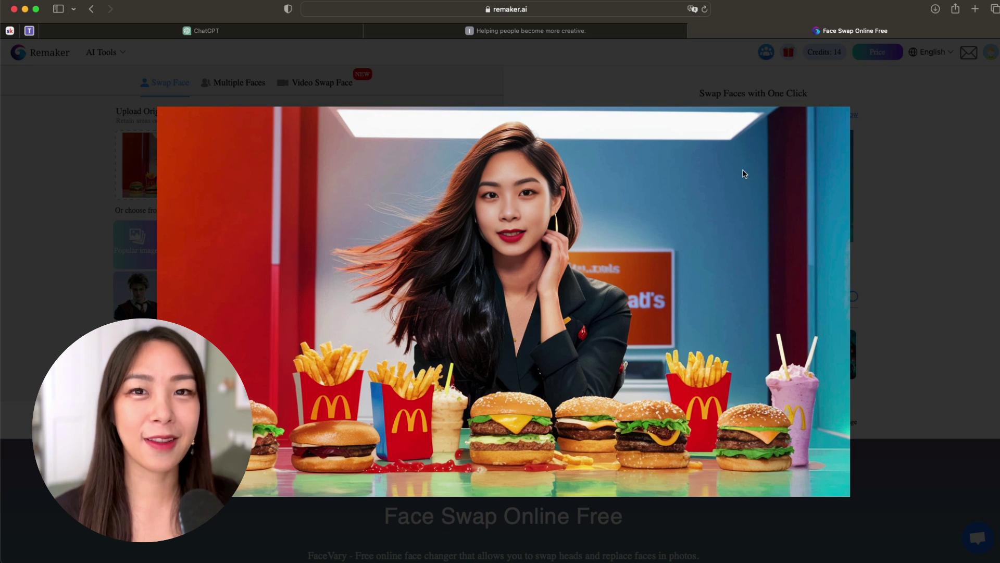